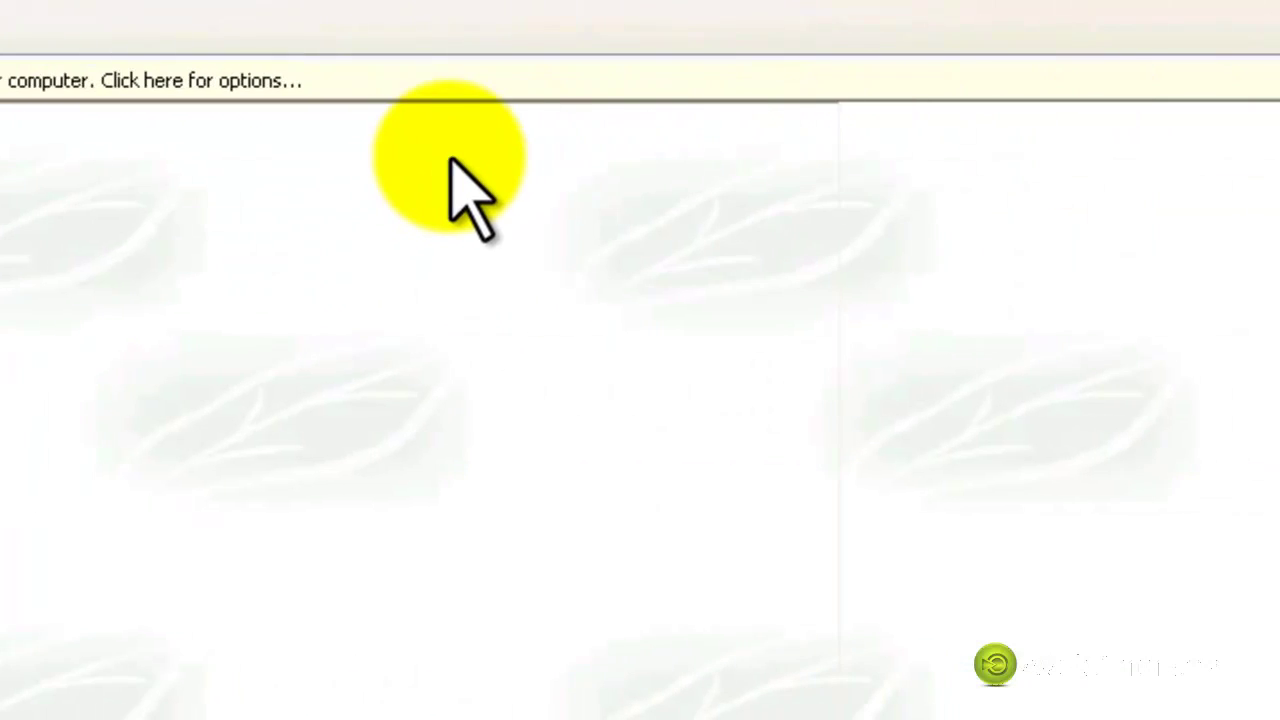
Step: Install the page's add-on for all users on this computer from the Information Bar
left_click(468, 84)
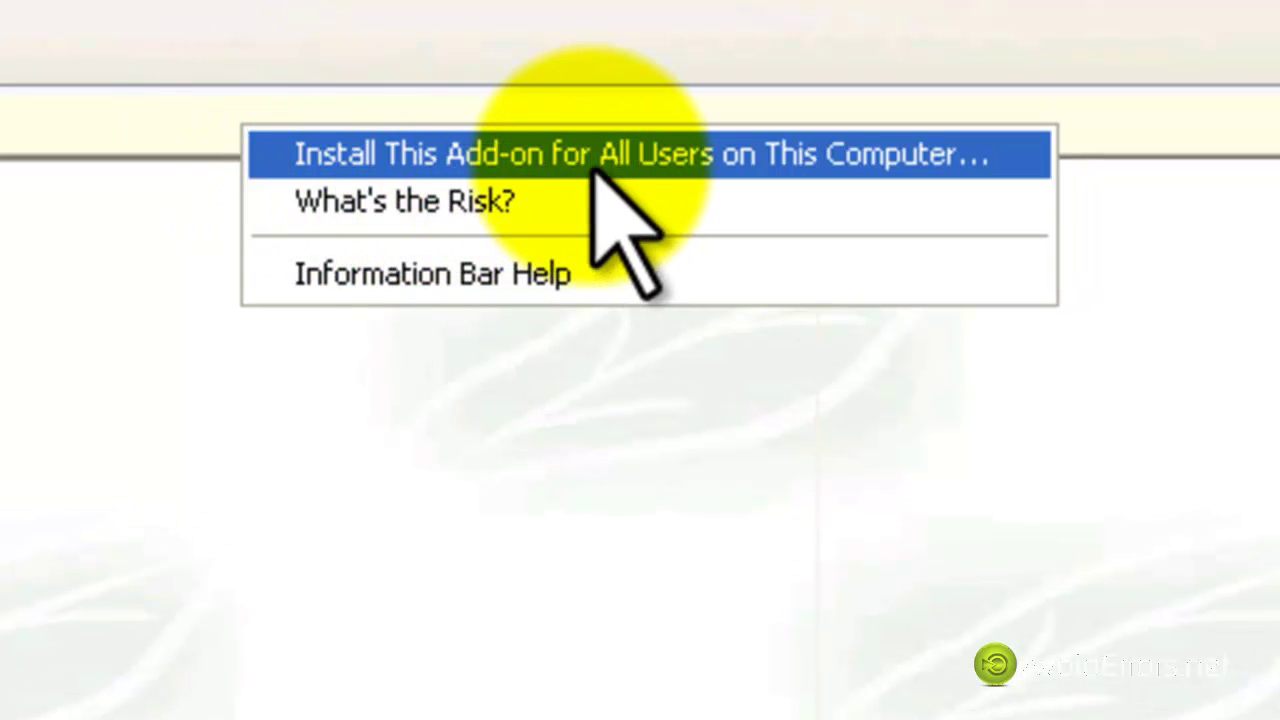
left_click(1003, 158)
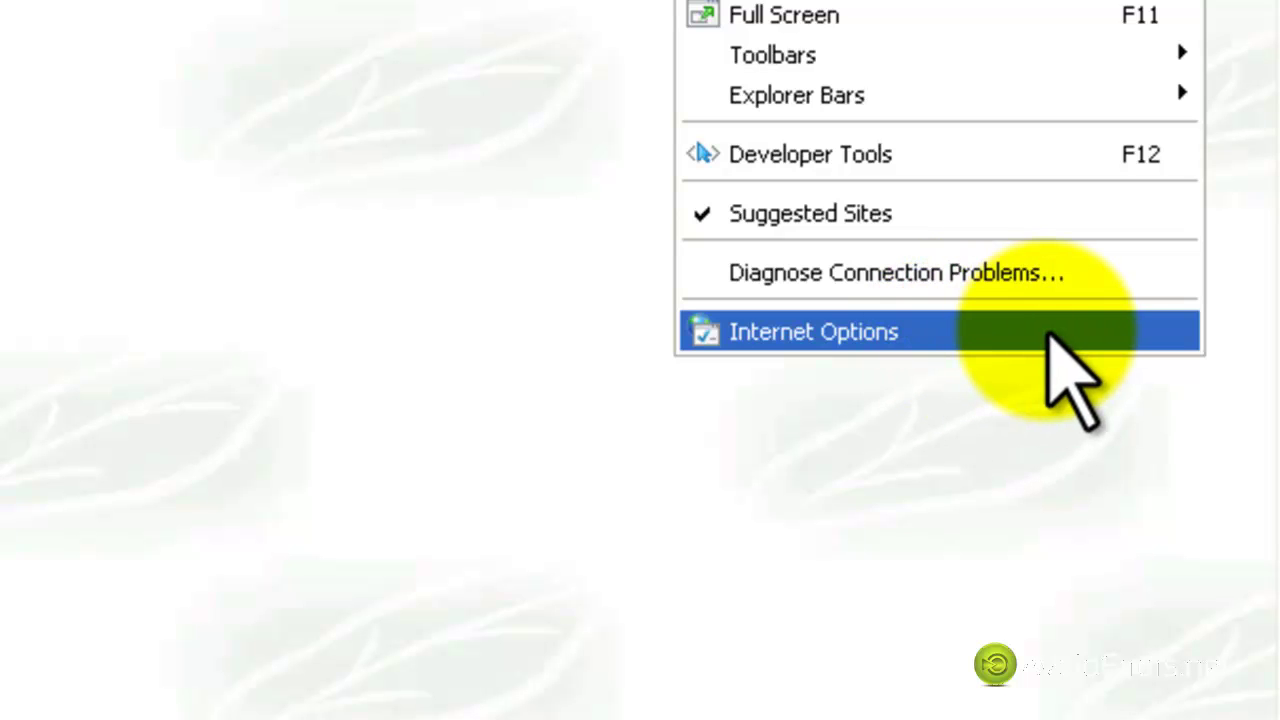
Step: Open Internet Options and switch to its Security tab
left_click(1050, 335)
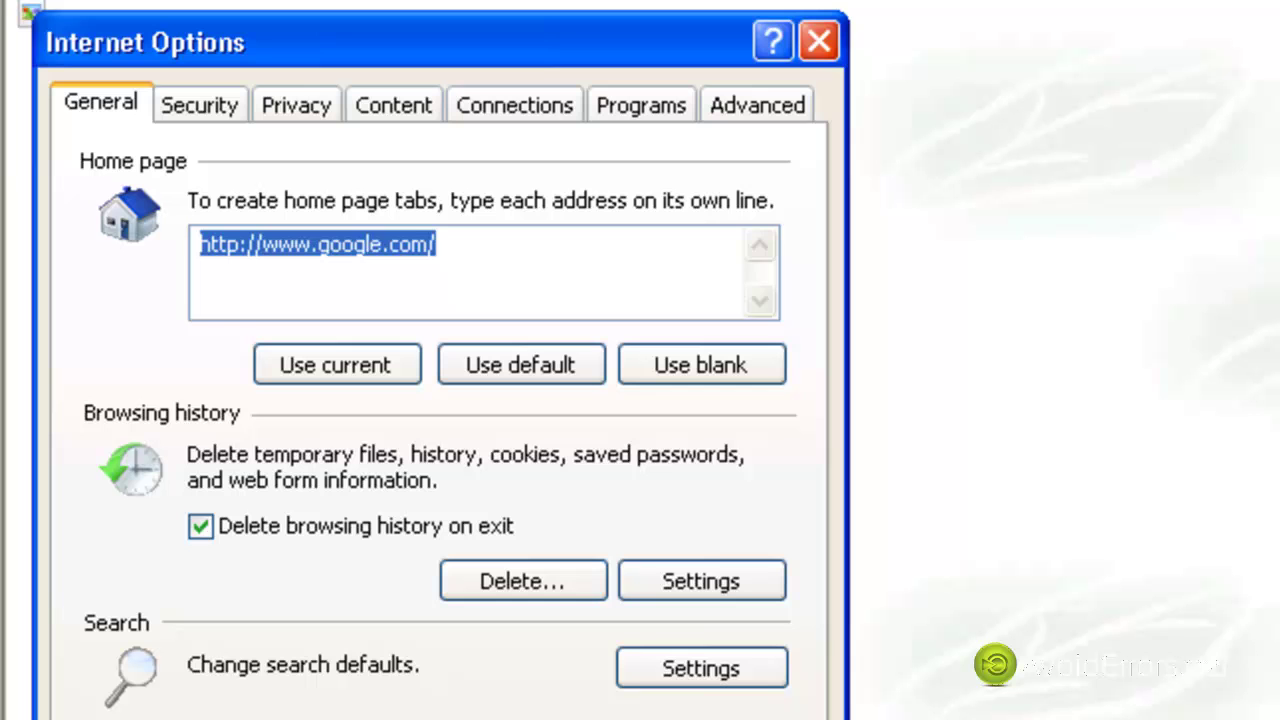
left_click(230, 118)
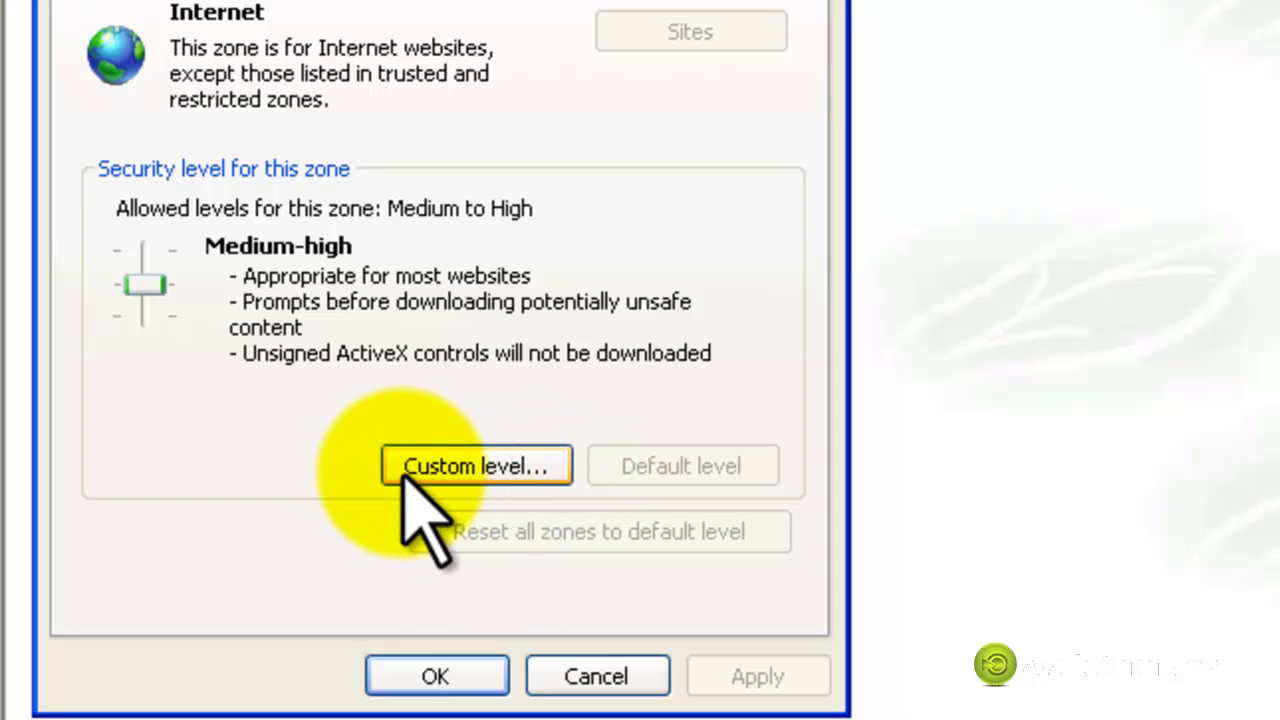
Step: In the Internet zone's Custom level settings, enable Script ActiveX controls marked safe for scripting
left_click(556, 468)
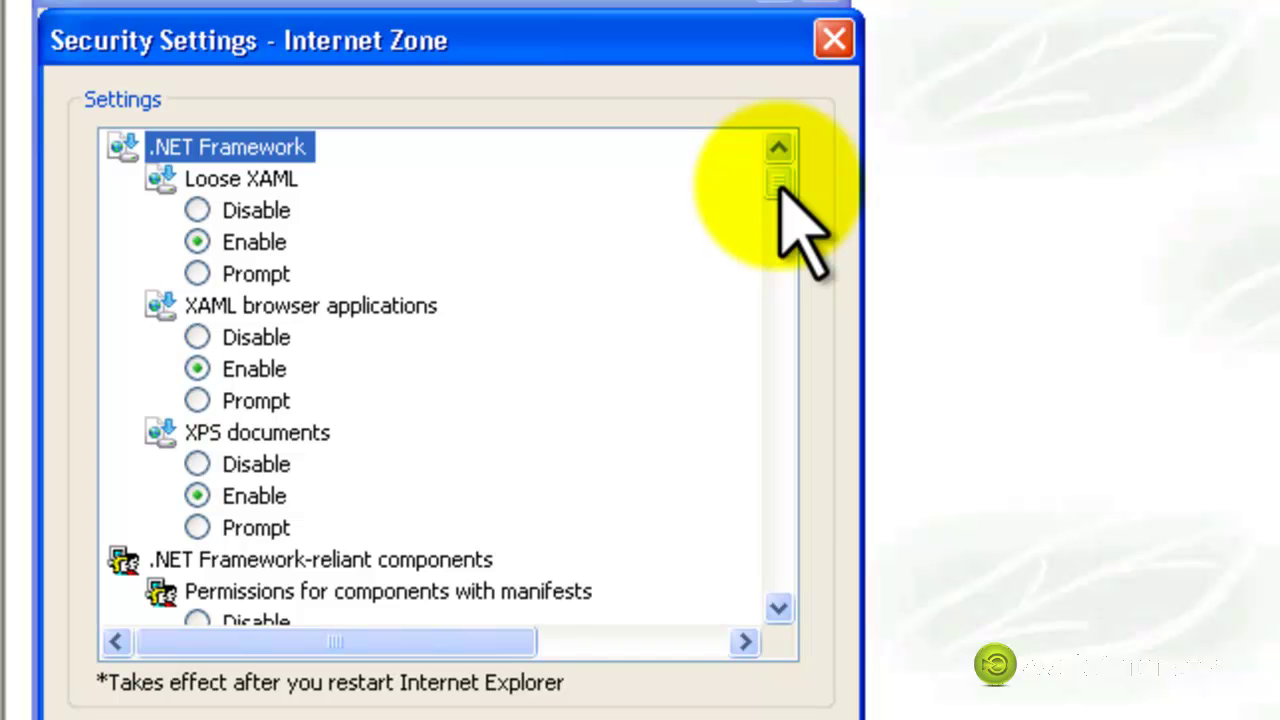
left_click_drag(779, 185, 779, 240)
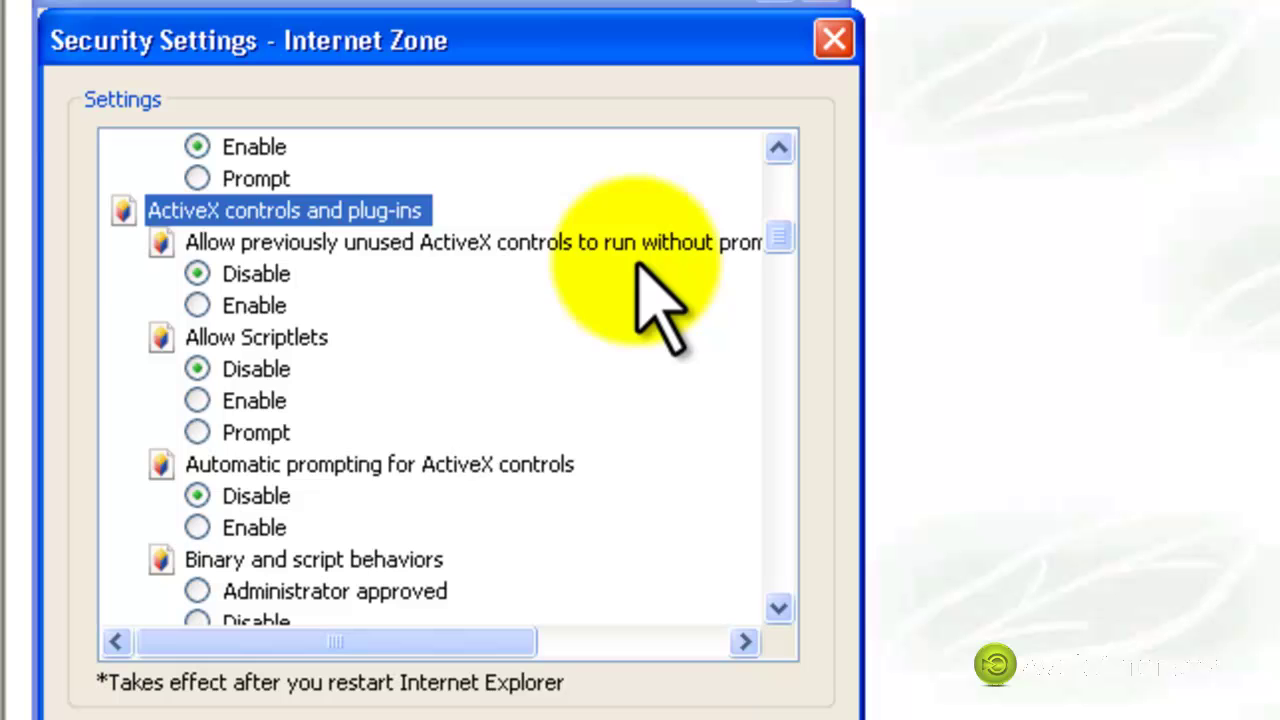
left_click(210, 245)
left_click_drag(310, 645, 337, 650)
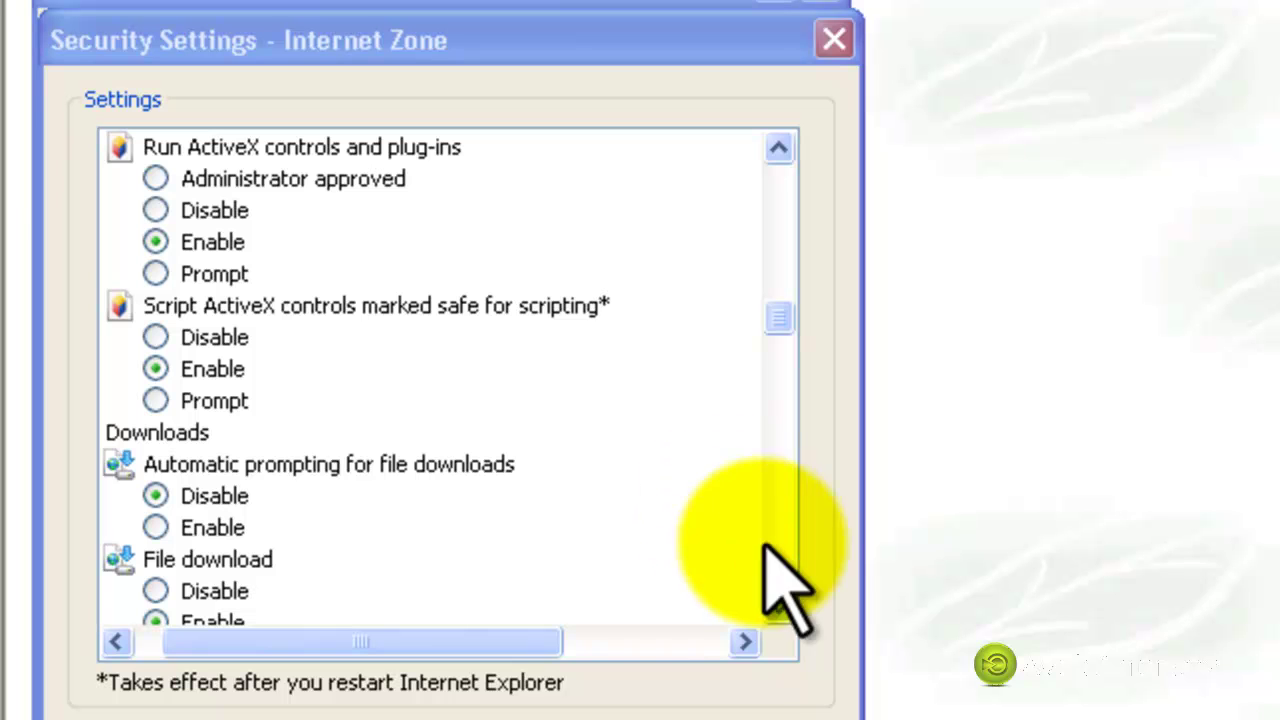
left_click(160, 369)
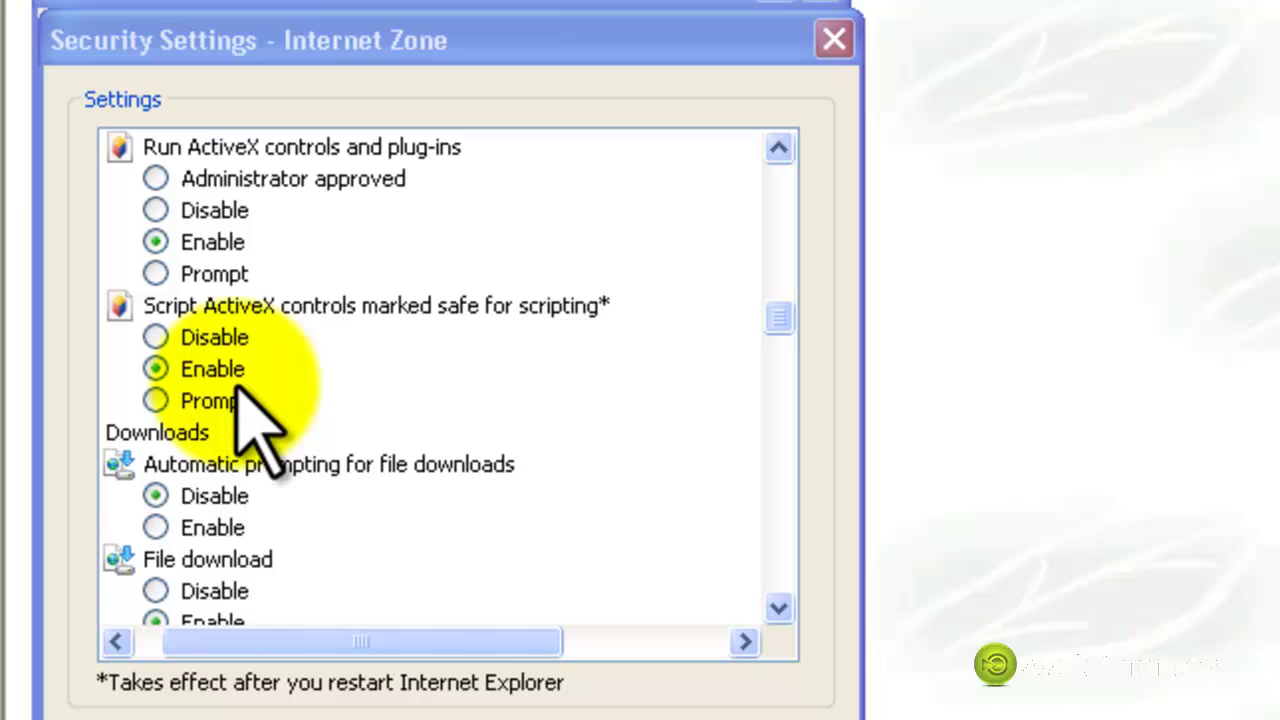
scroll(380, 470, "up", 5)
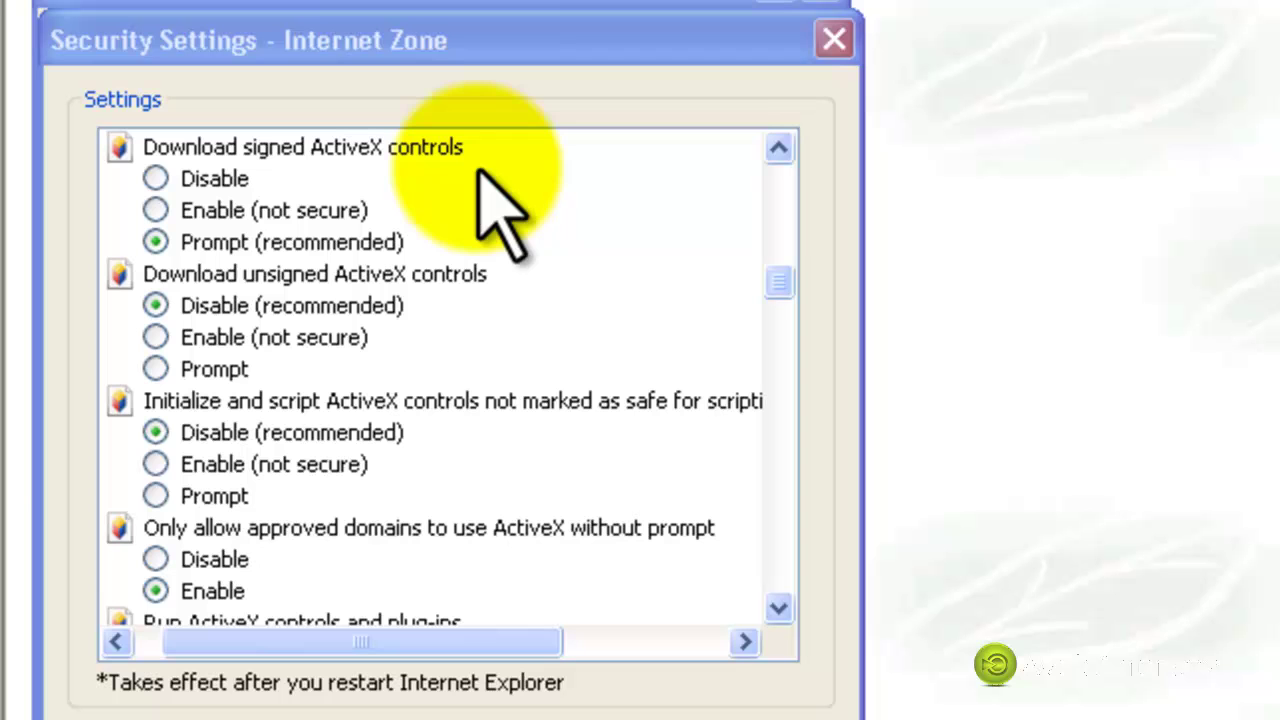
Step: Enable signed ActiveX downloads, set unsigned downloads and unmarked-control scripting to Prompt, then submit
left_click(157, 210)
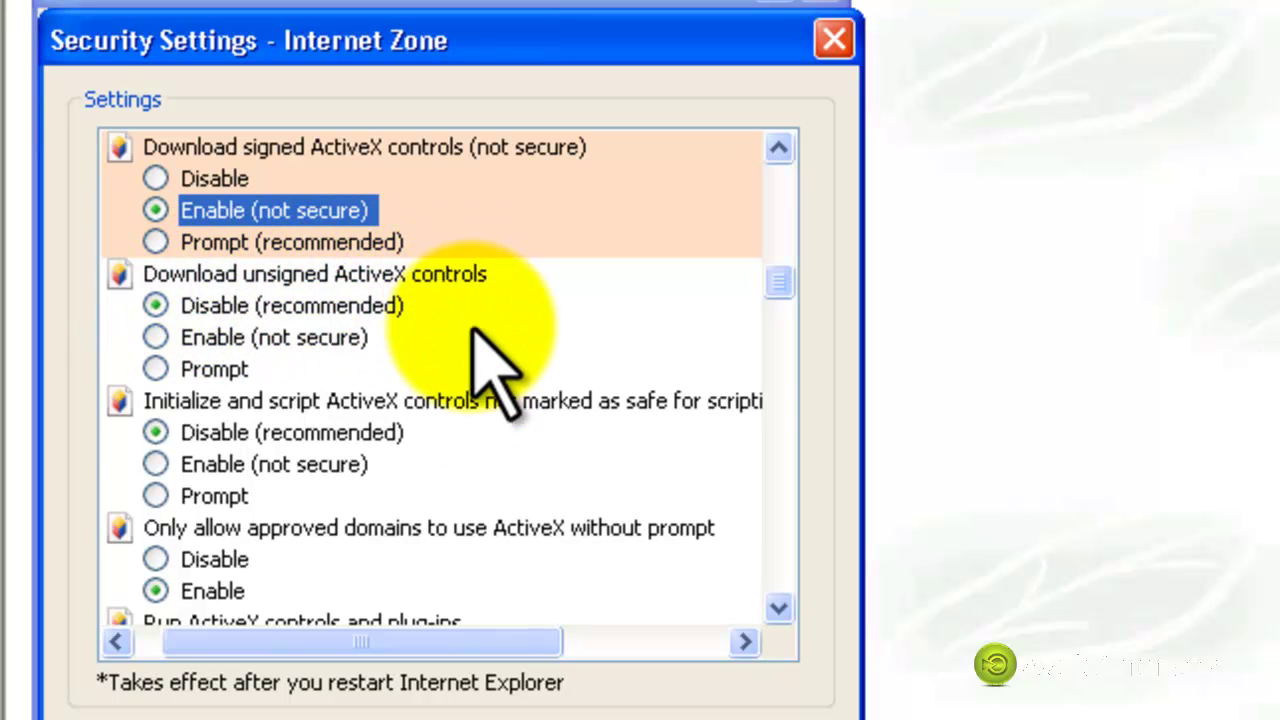
left_click(155, 369)
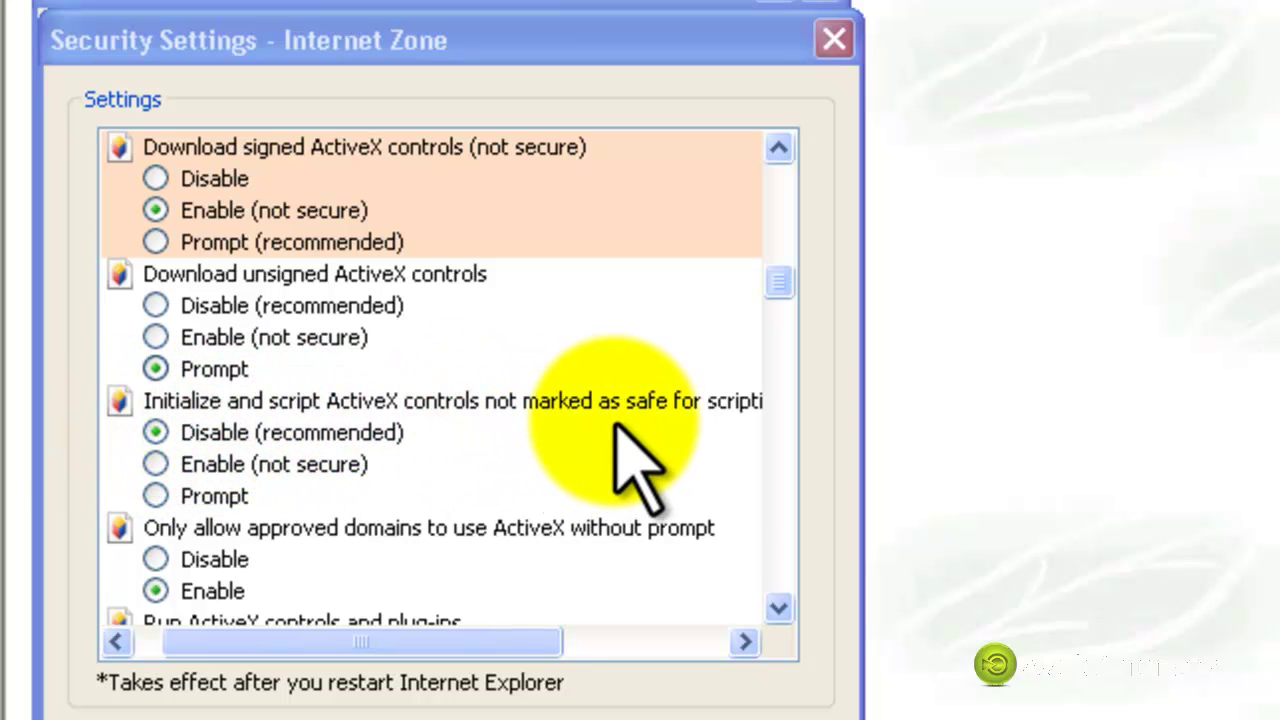
mouse_move(512, 642)
left_mouse_down()
mouse_move(545, 642)
mouse_move(532, 640)
left_mouse_up()
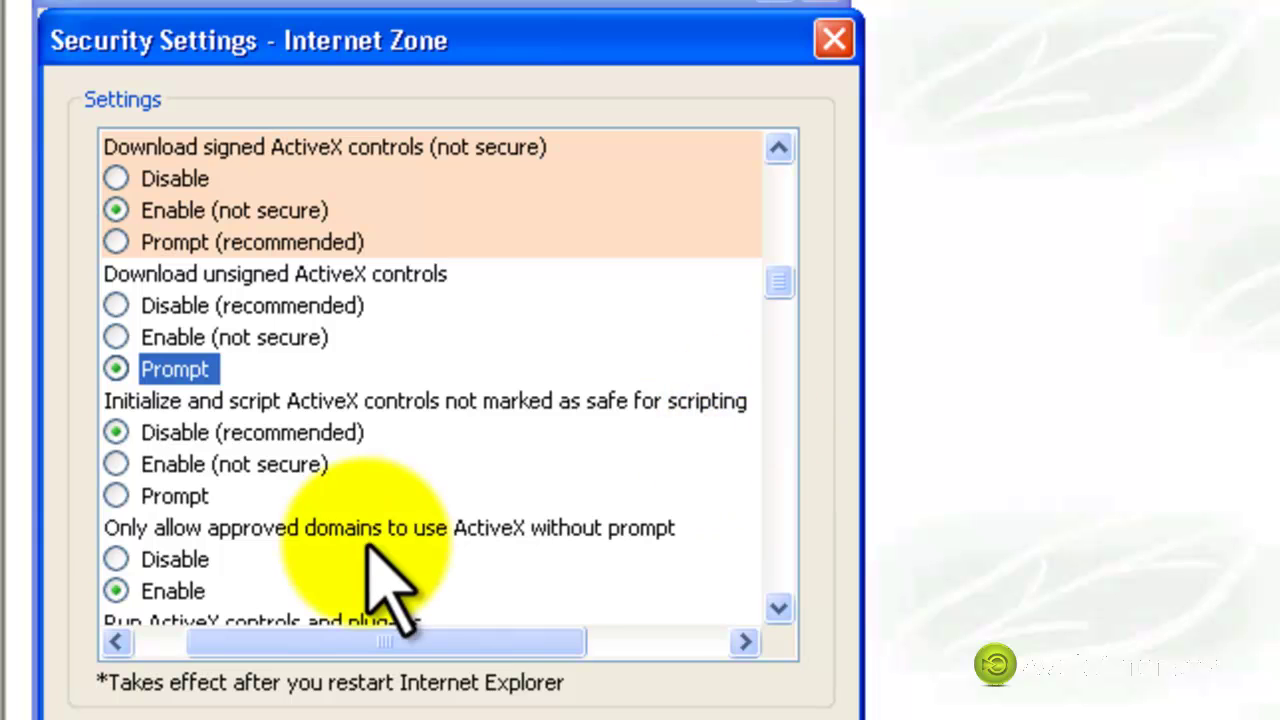
left_click(115, 496)
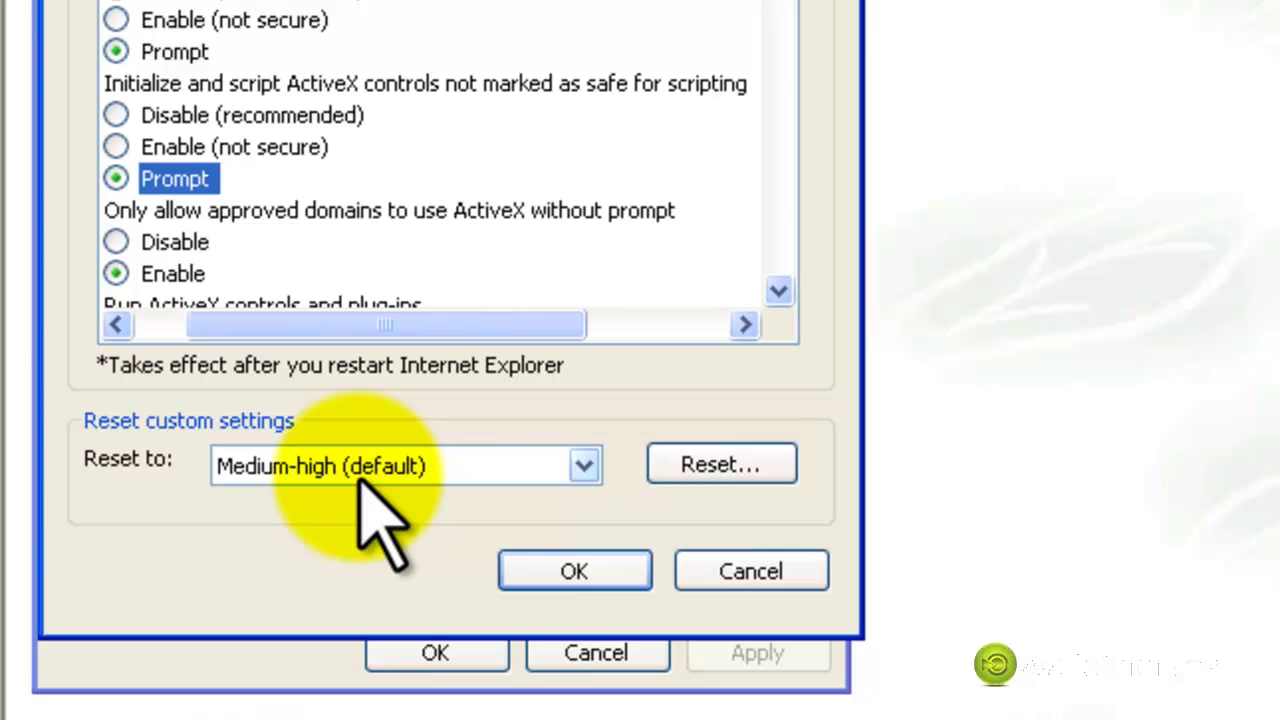
left_click(562, 569)
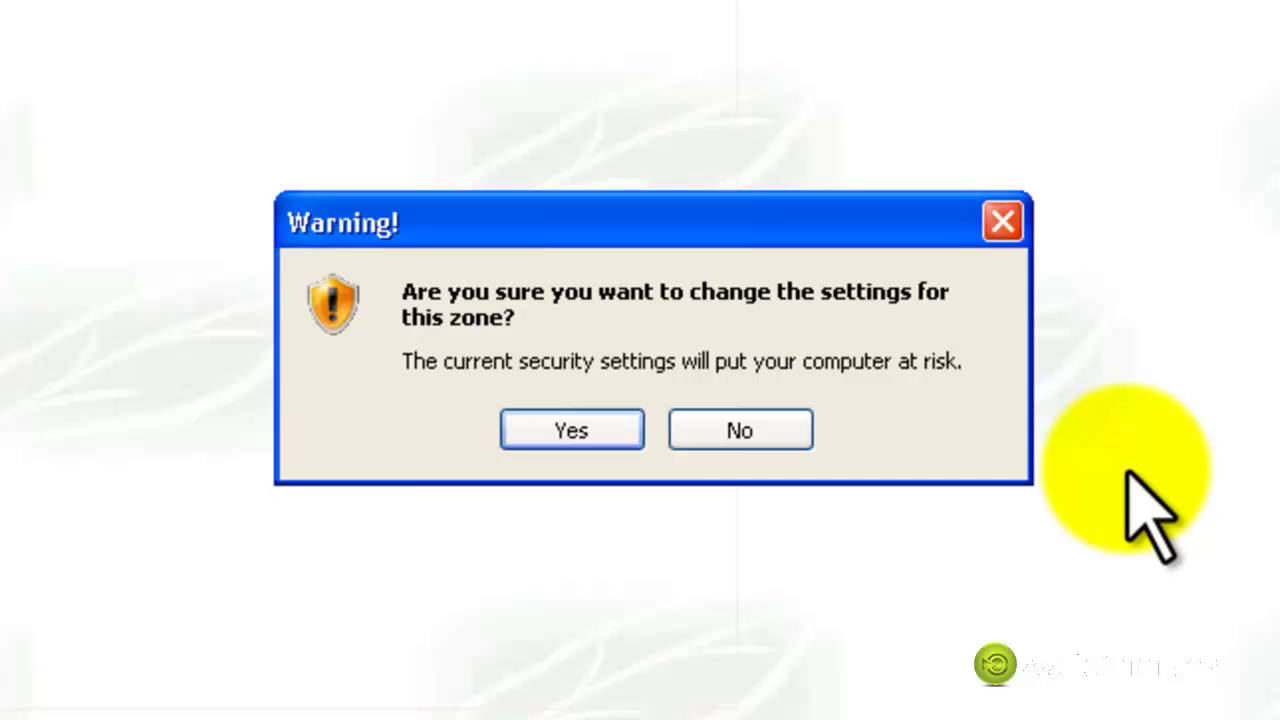
Step: Confirm the Internet zone changes, apply them, and close Internet Options
left_click(536, 427)
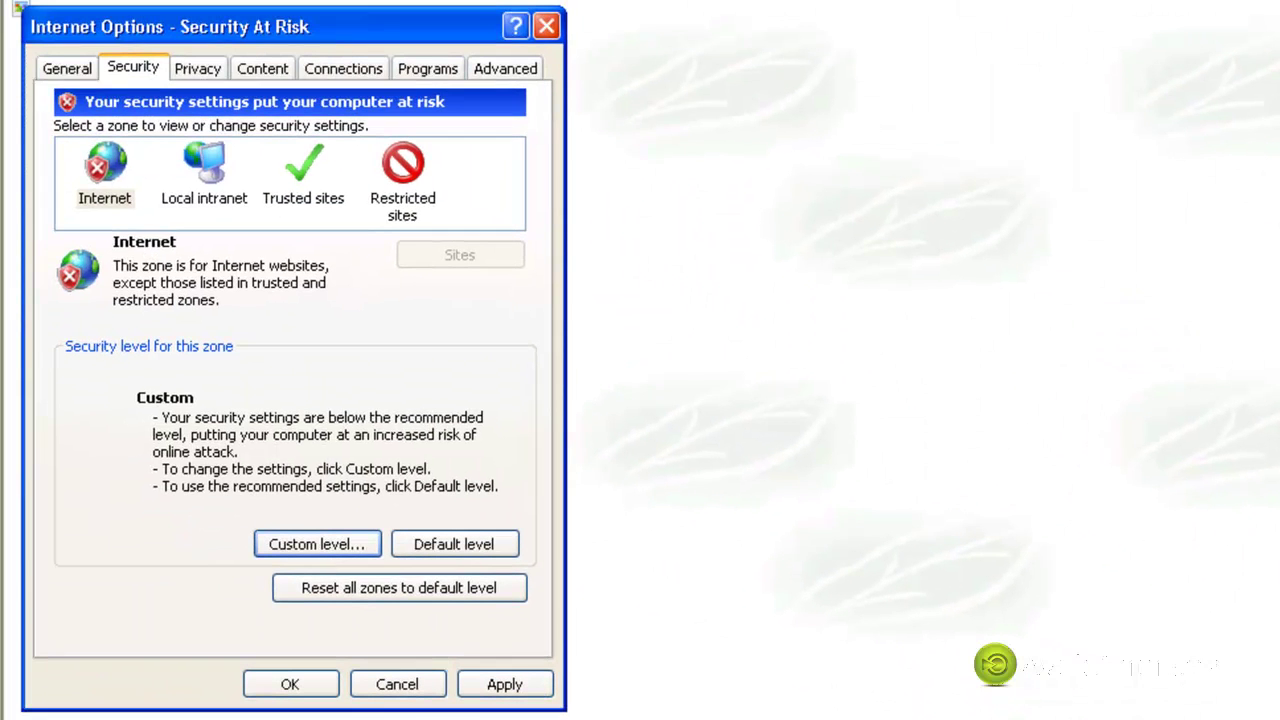
left_click(540, 688)
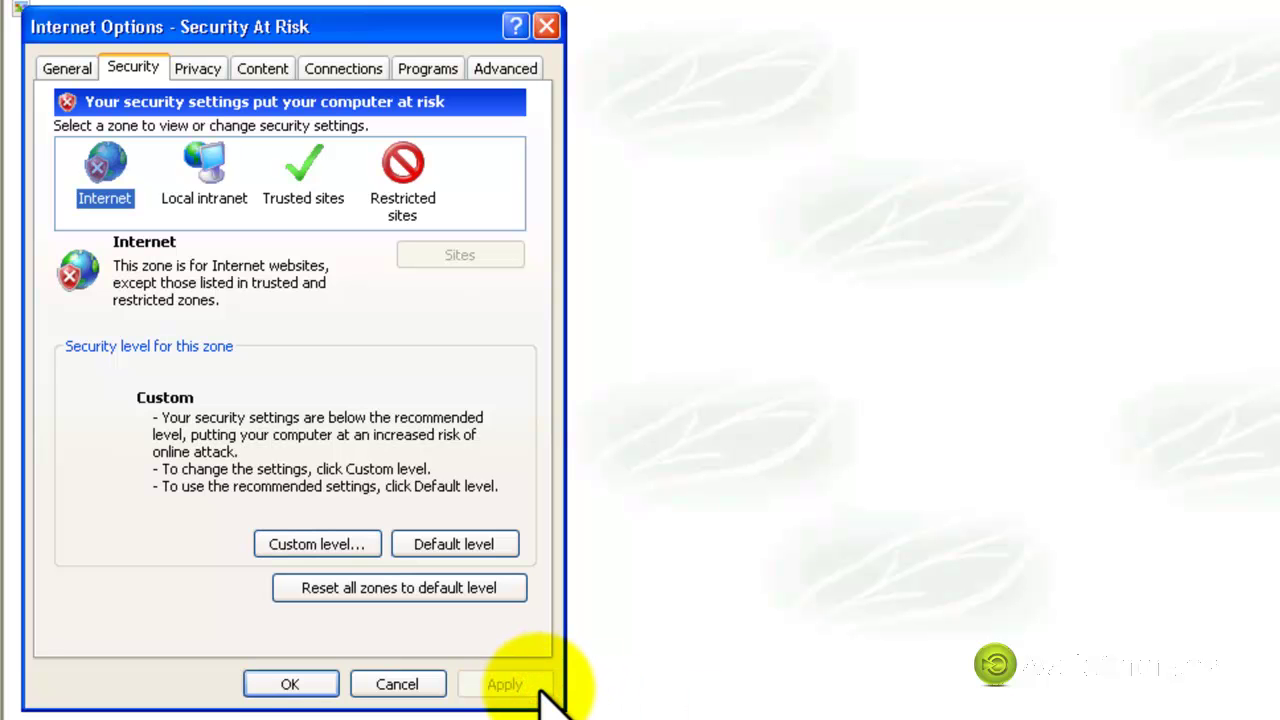
left_click(318, 686)
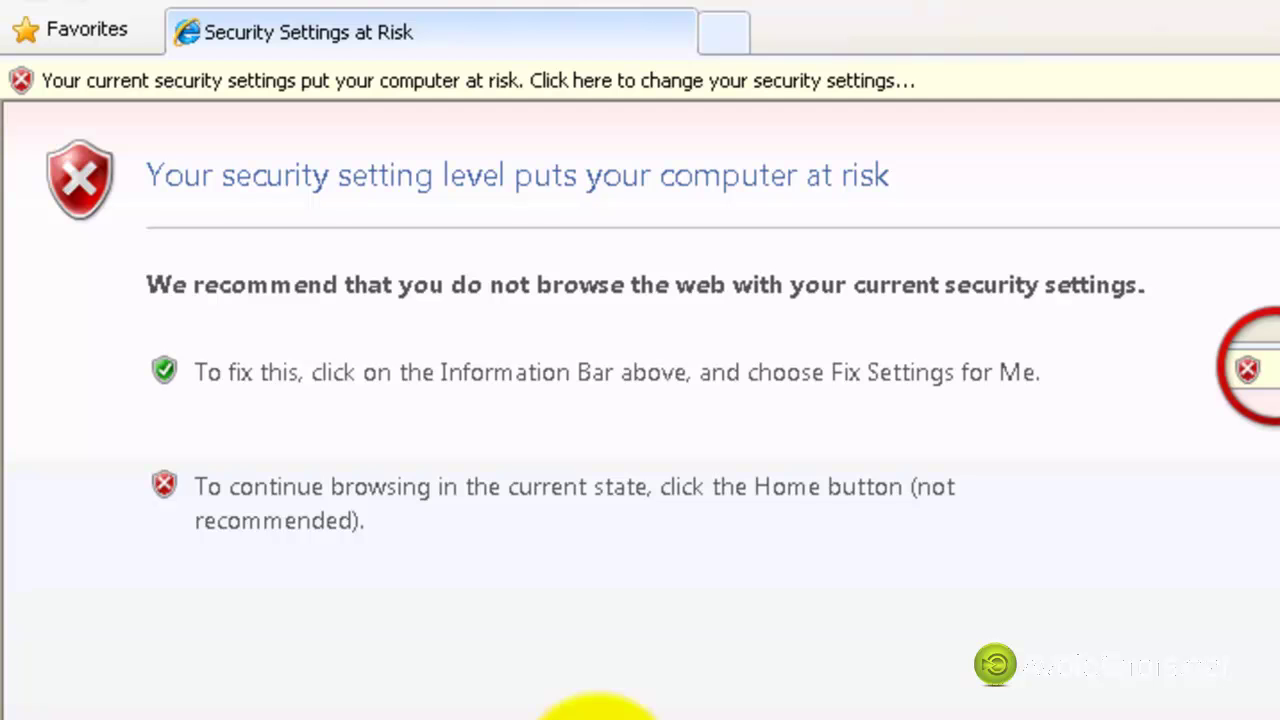
Step: Paste the copied DVR address into the address bar and load it
right_click(283, 8)
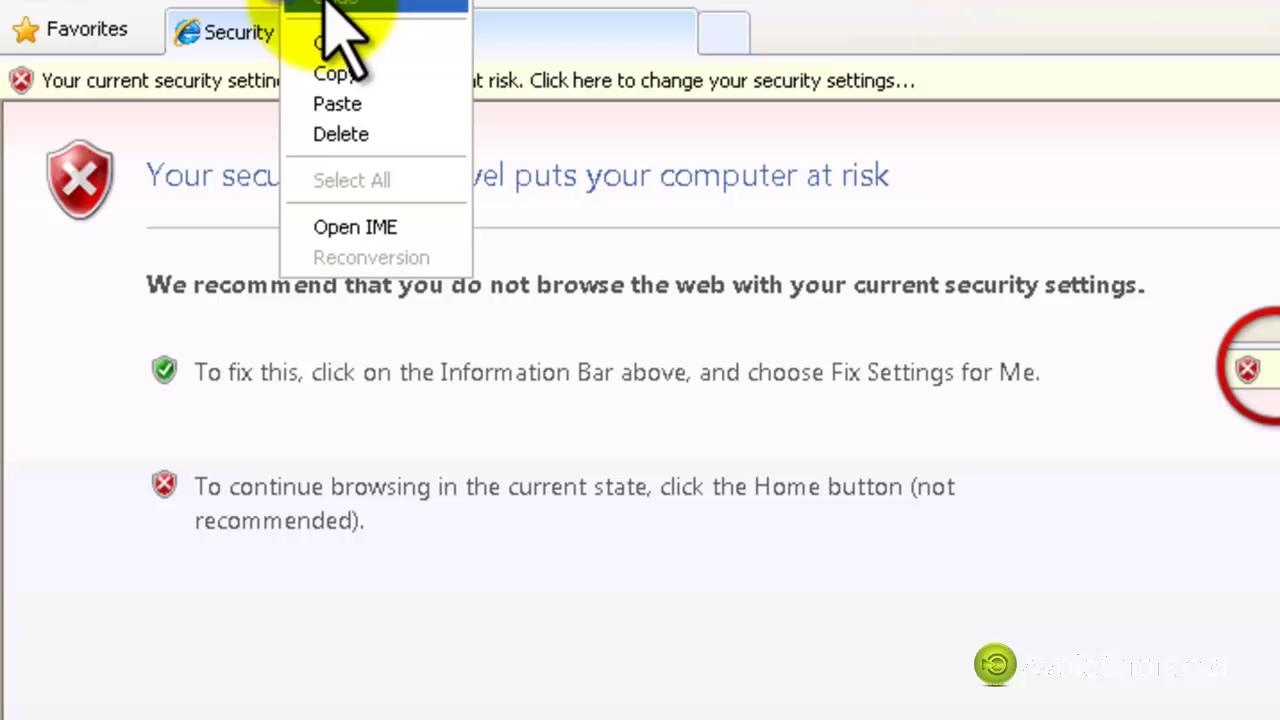
left_click(343, 106)
key("Return")
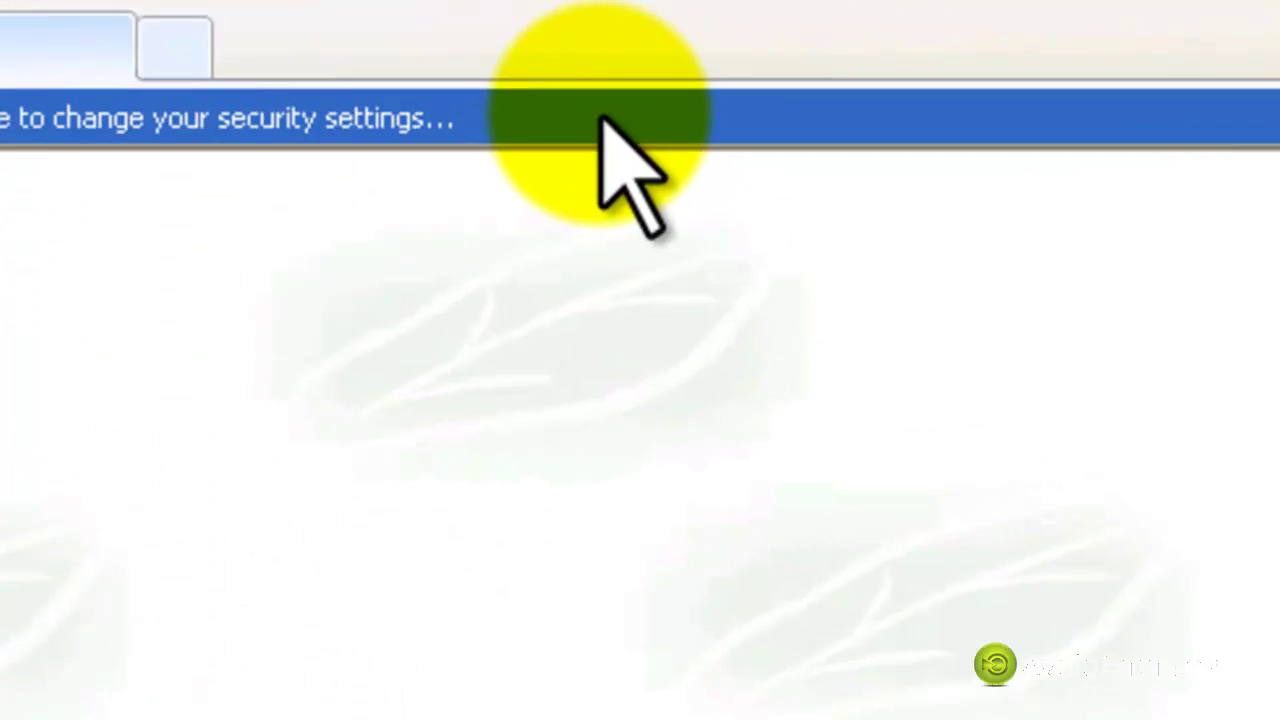
Step: Dismiss and hide the security-at-risk warning bar on the Web Application Manager page
left_click(602, 122)
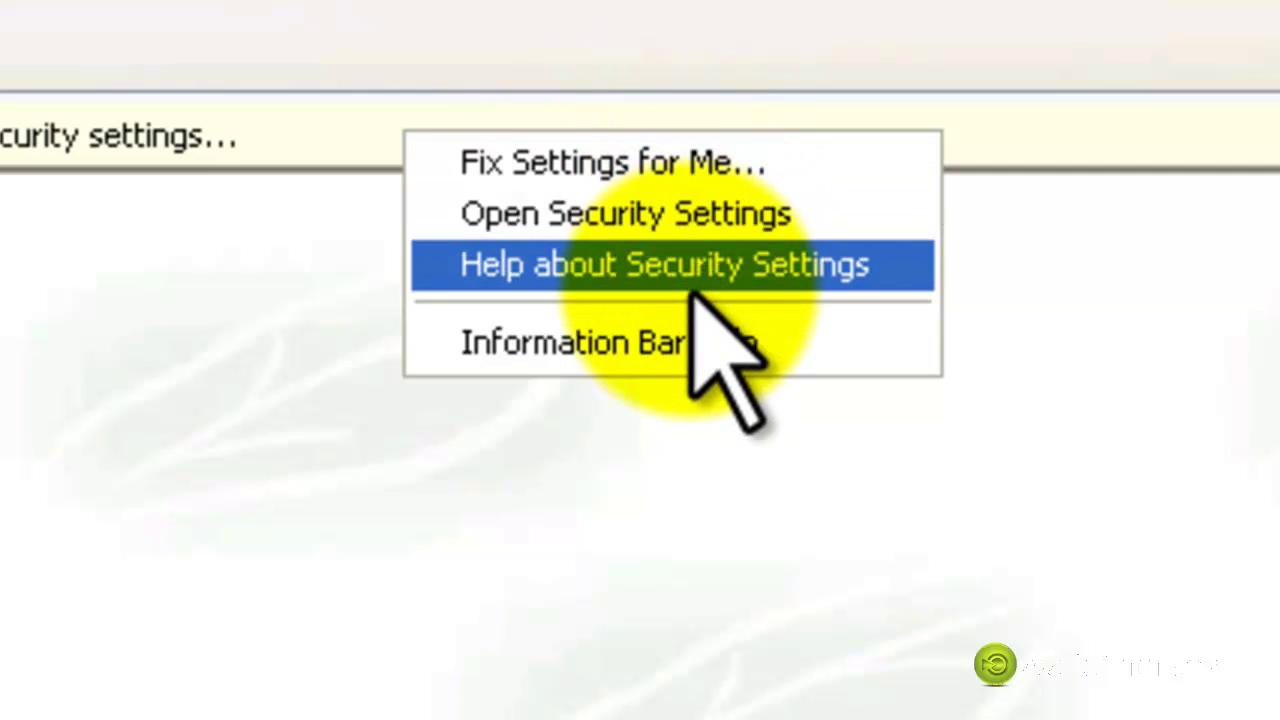
key("Escape")
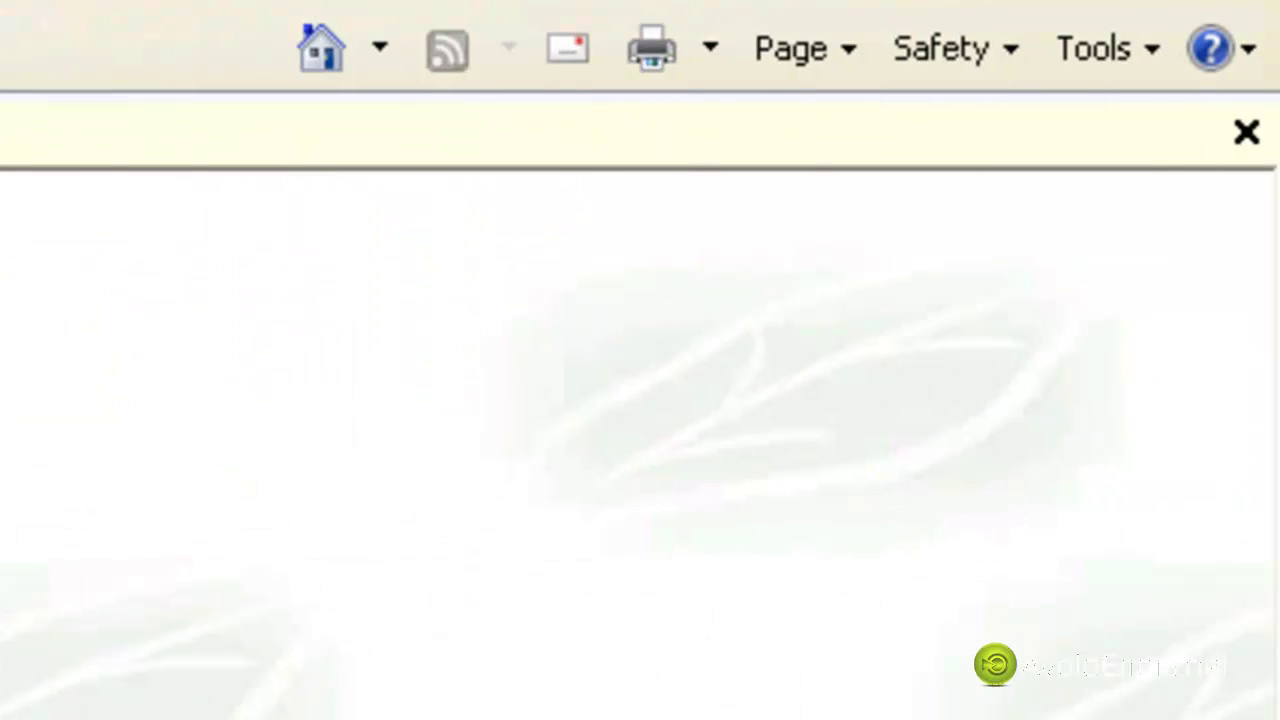
left_click(1246, 132)
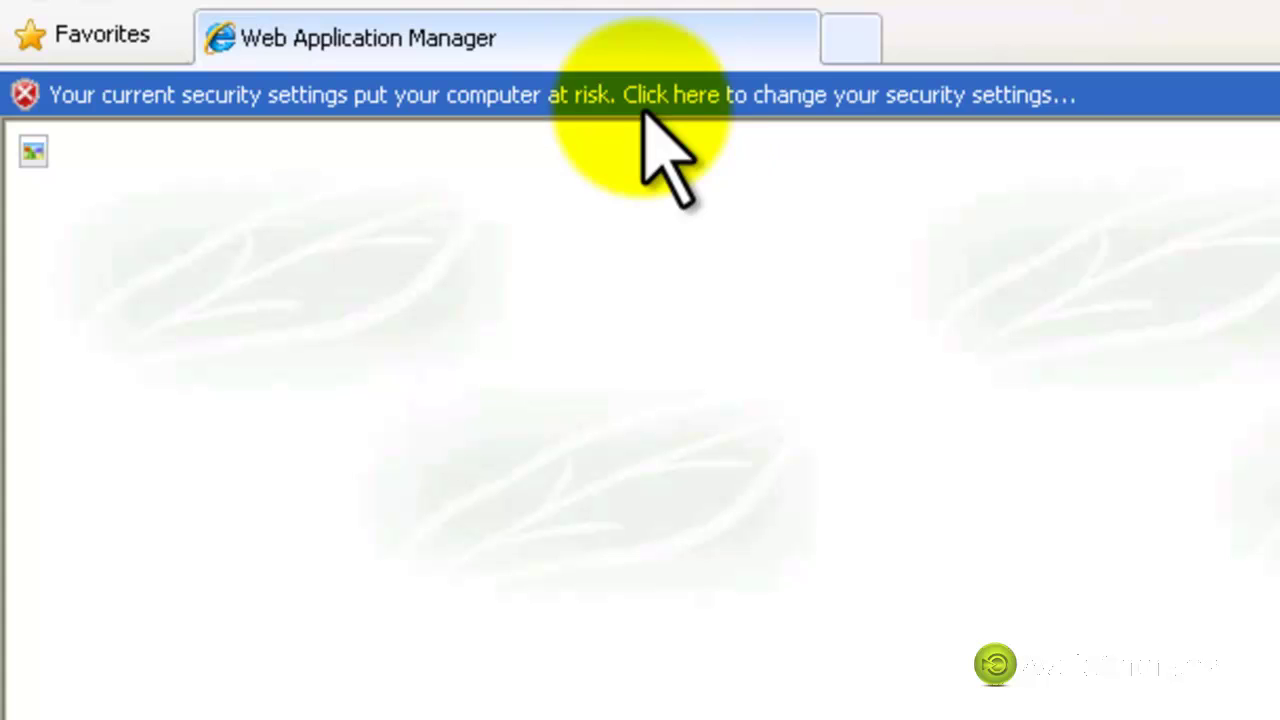
Step: Install the blocked DvrOcx.cab add-on for all users and confirm the Security Warning
left_click(957, 97)
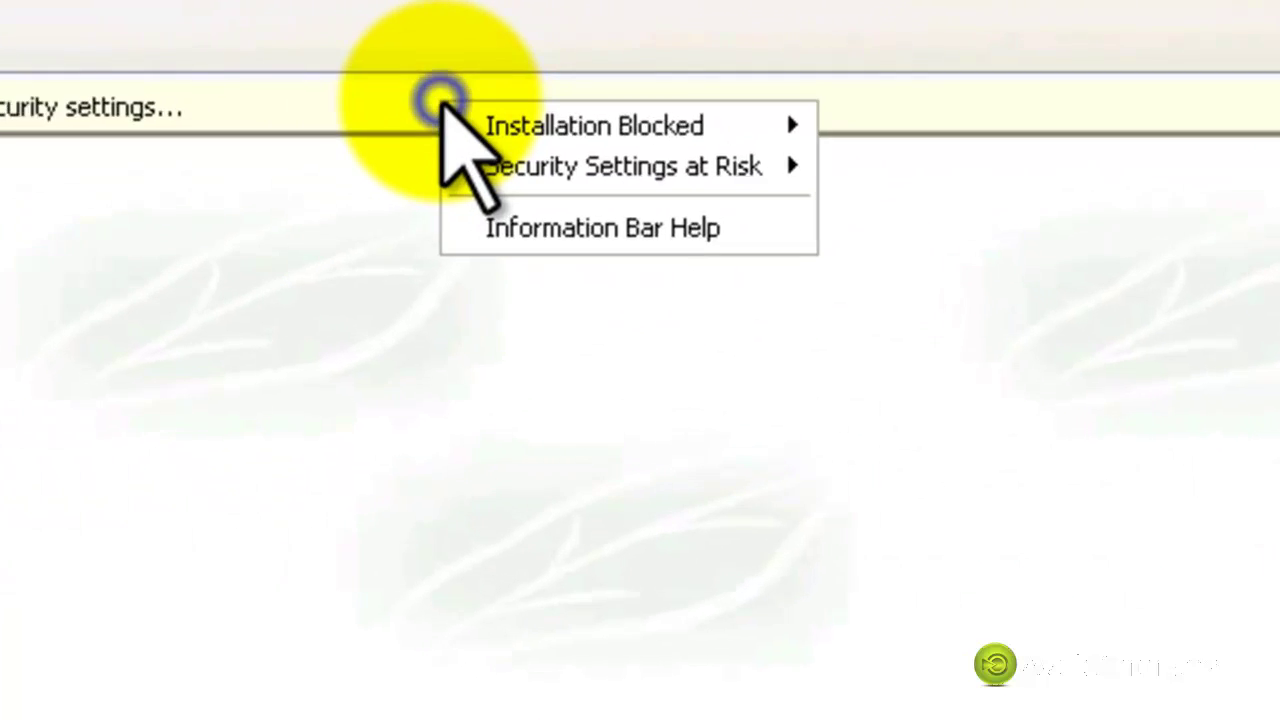
mouse_move(450, 182)
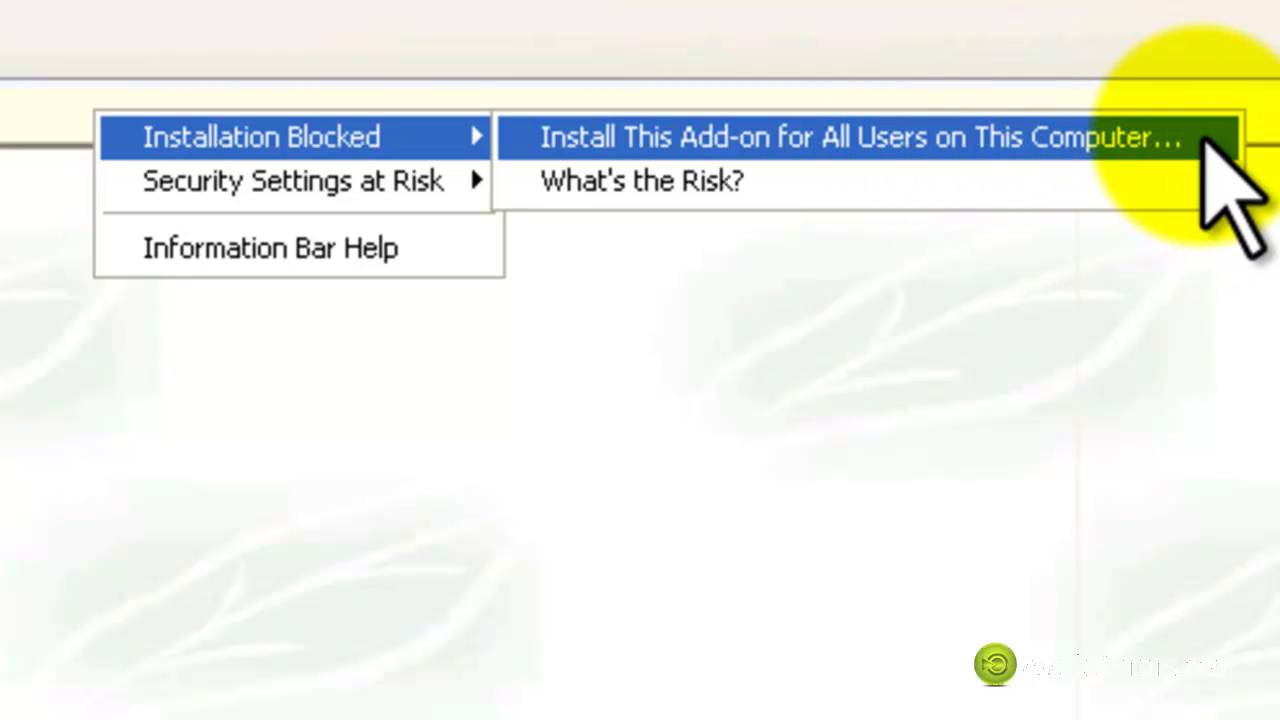
left_click(1203, 137)
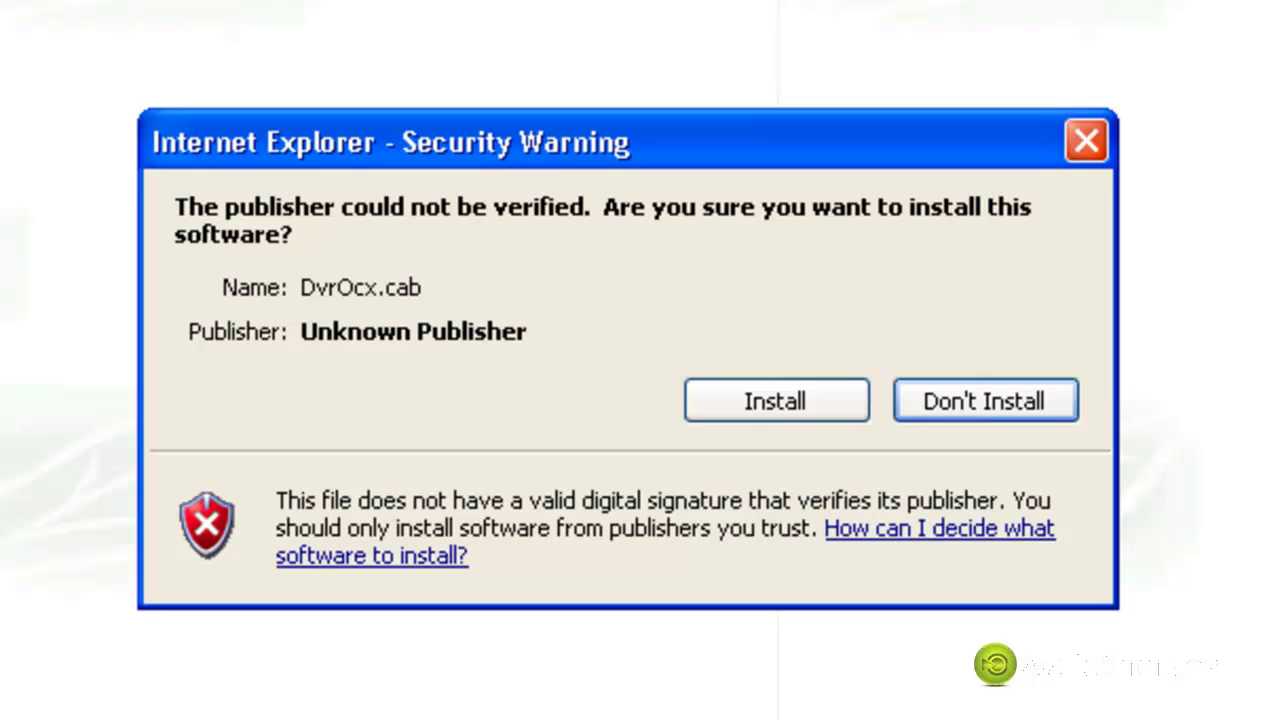
left_click(828, 400)
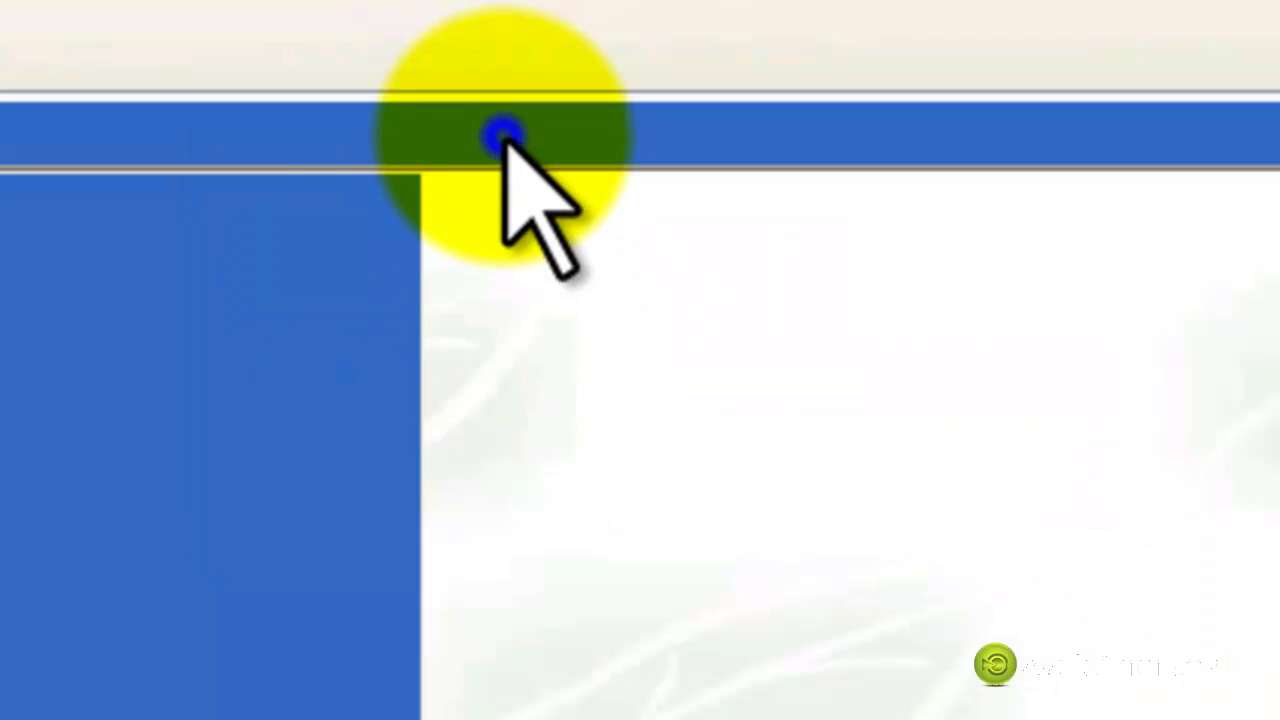
Step: Reset all security zones to their default level in Internet Options, apply, and close
left_click(503, 131)
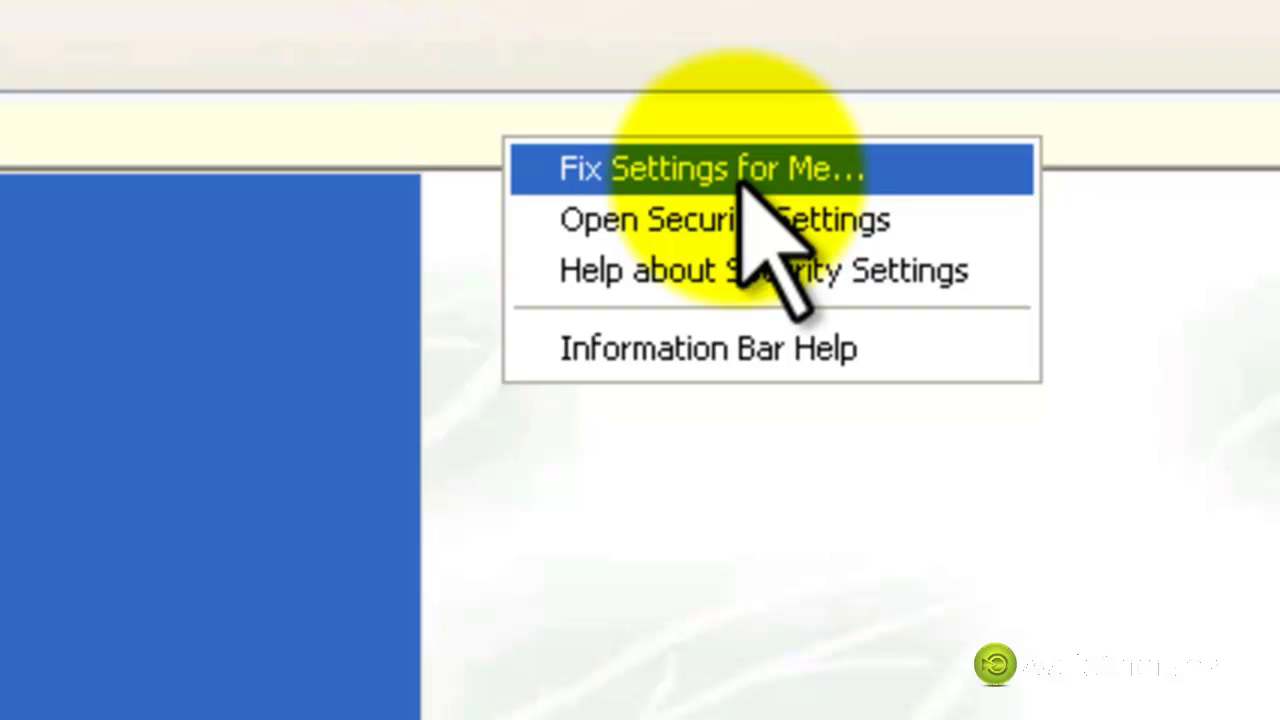
key("Escape")
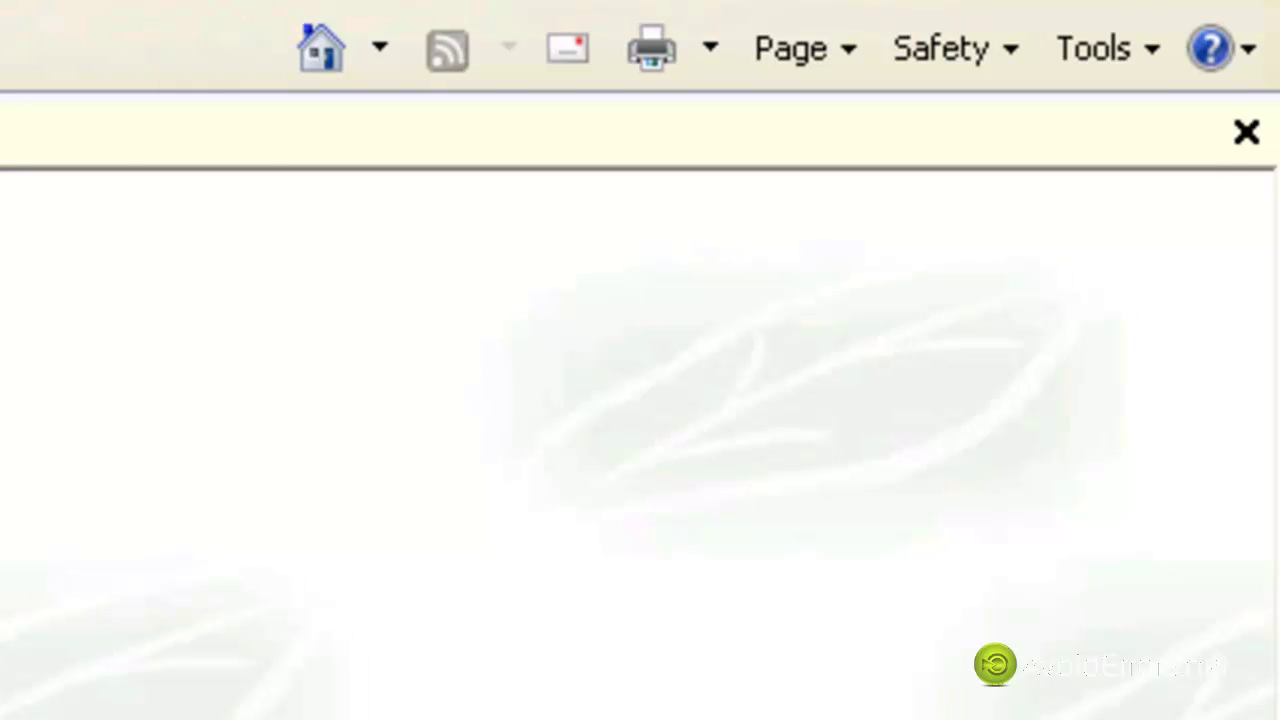
left_click(1126, 55)
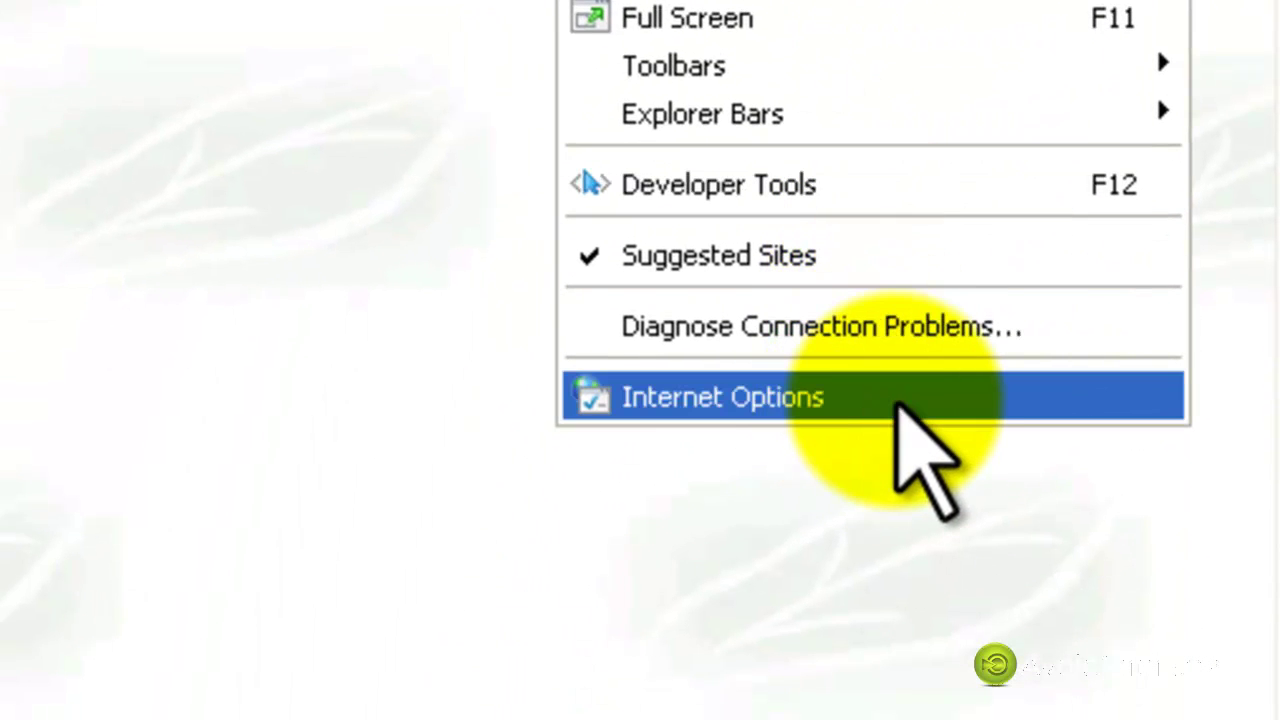
left_click(897, 405)
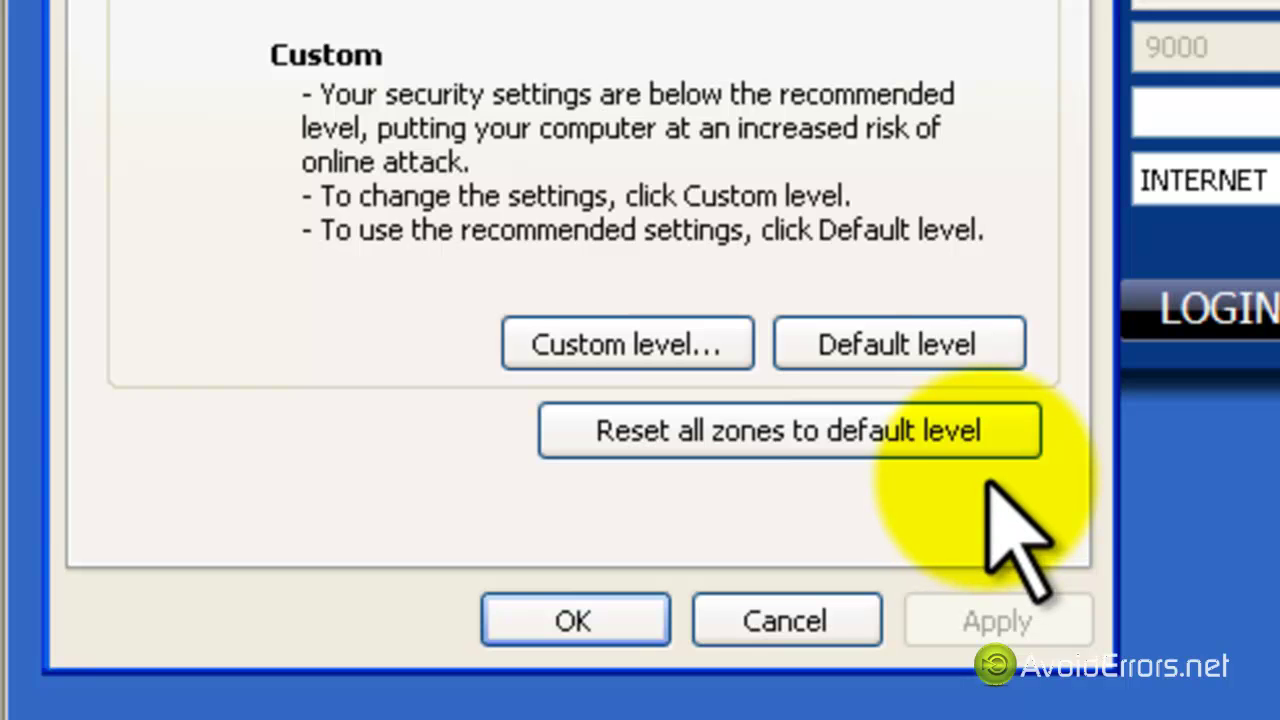
left_click(873, 450)
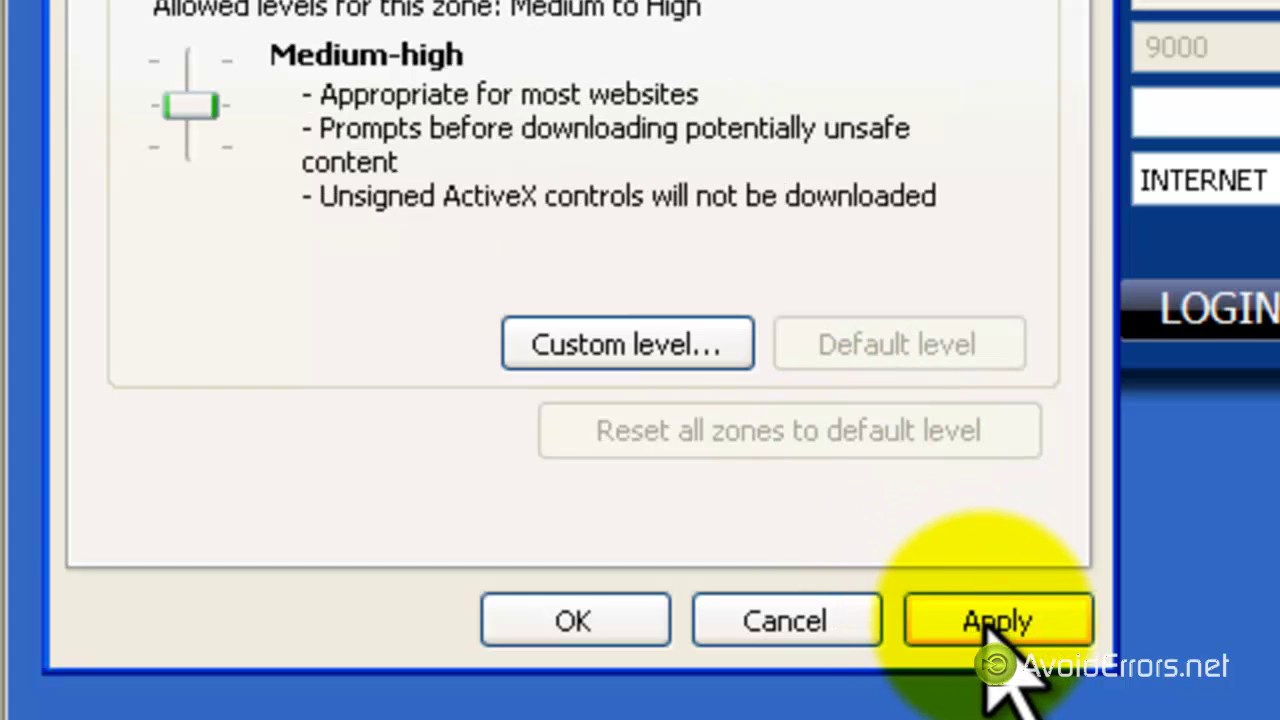
left_click(1068, 628)
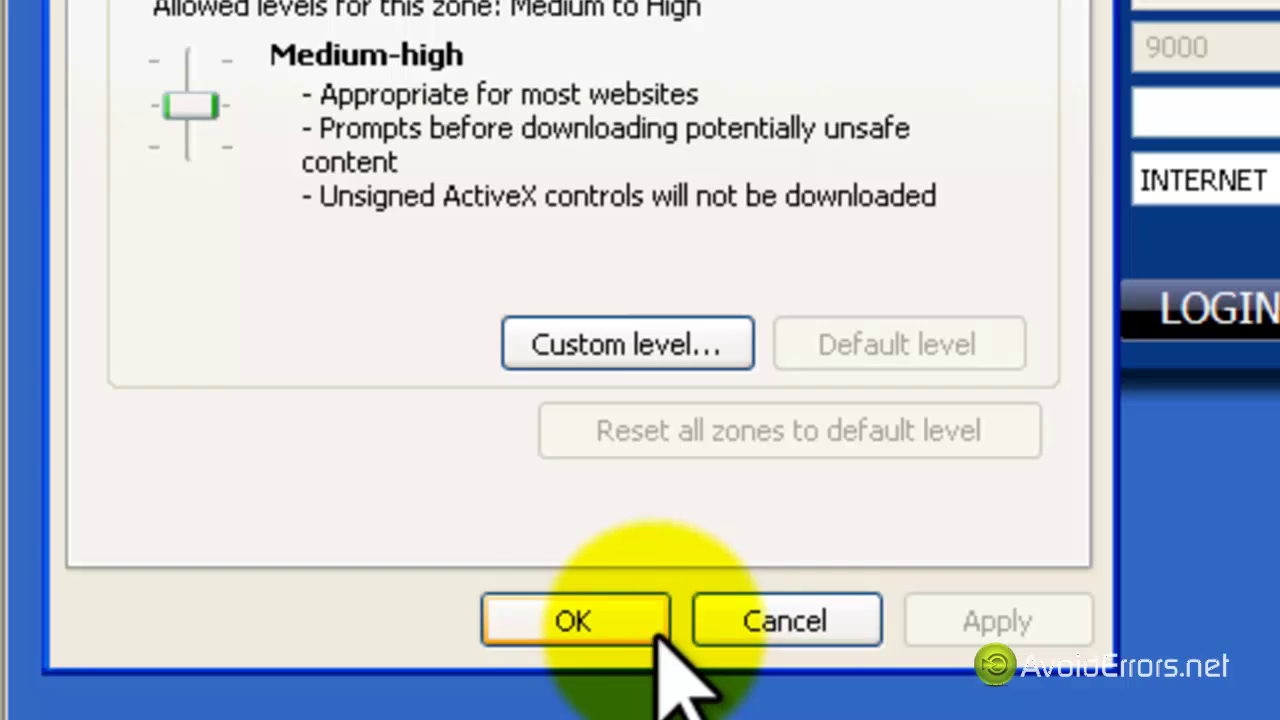
left_click(612, 636)
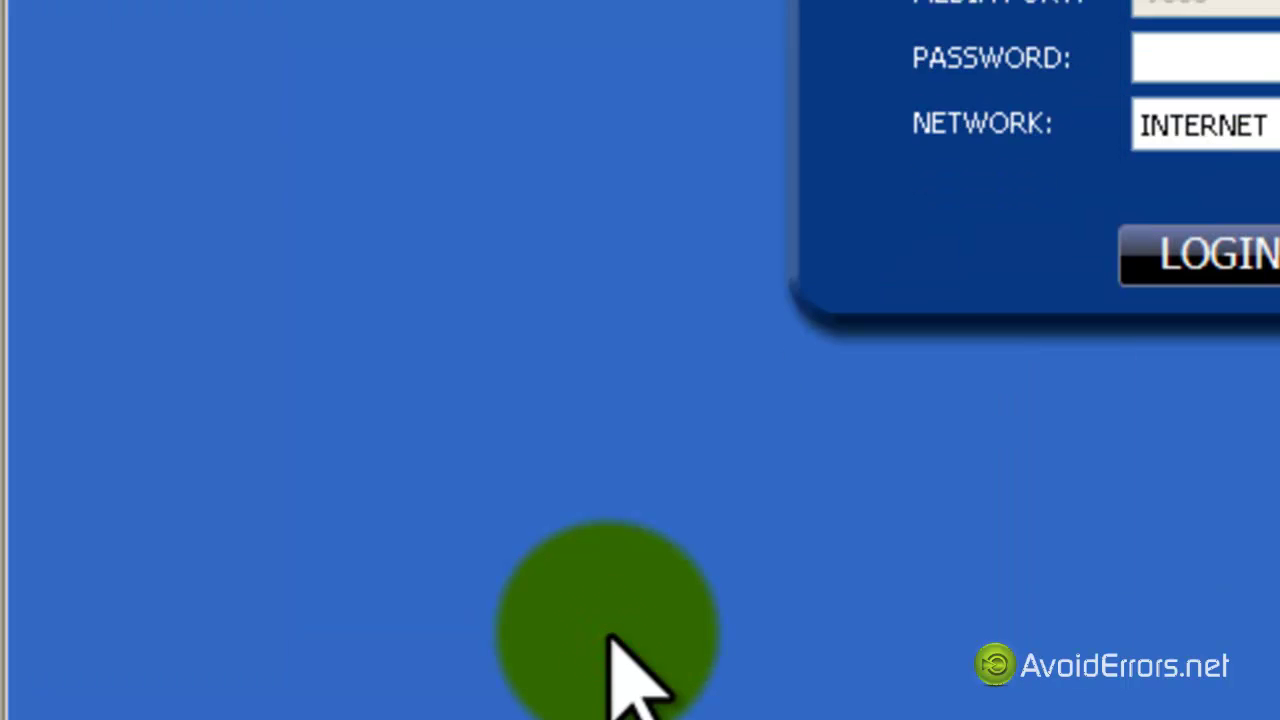